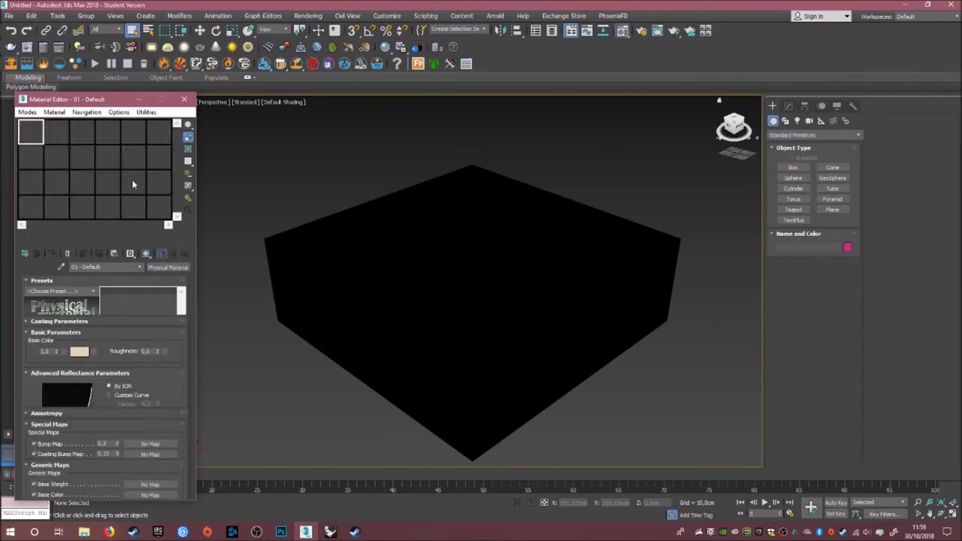
Select another material slot in the Material Editor to edit
left_click(82, 183)
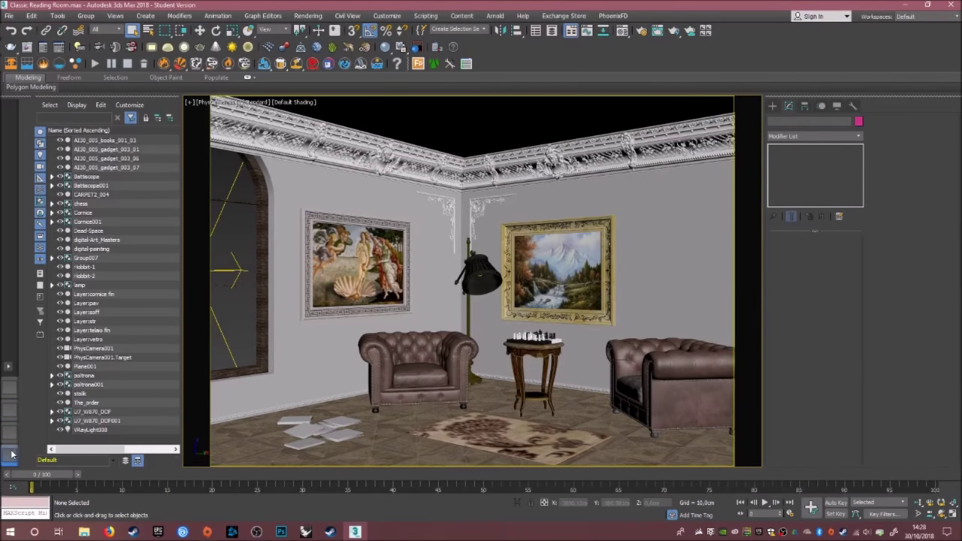
Render the reading room in V-Ray from PhysCamera001 and review the V-Ray renderer settings
key("shift+q")
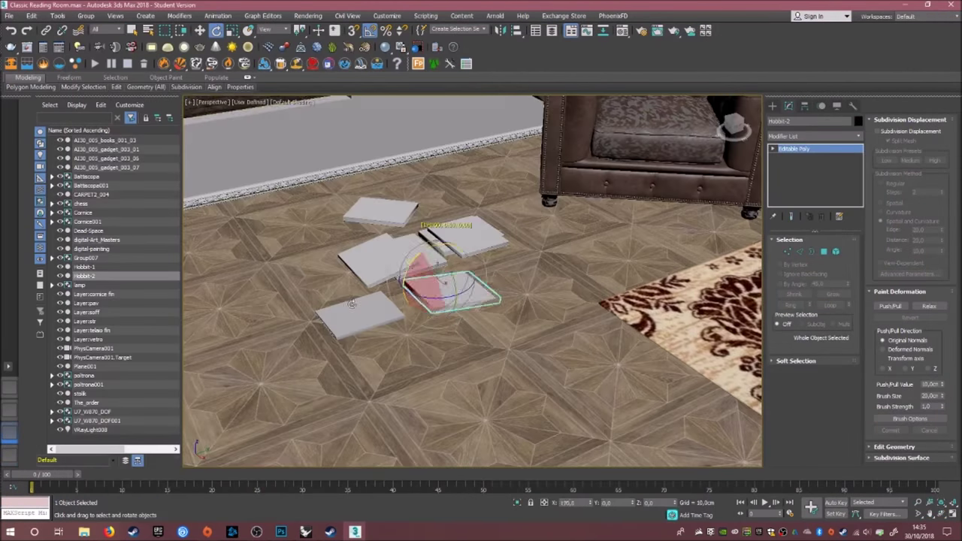
key("shift+q")
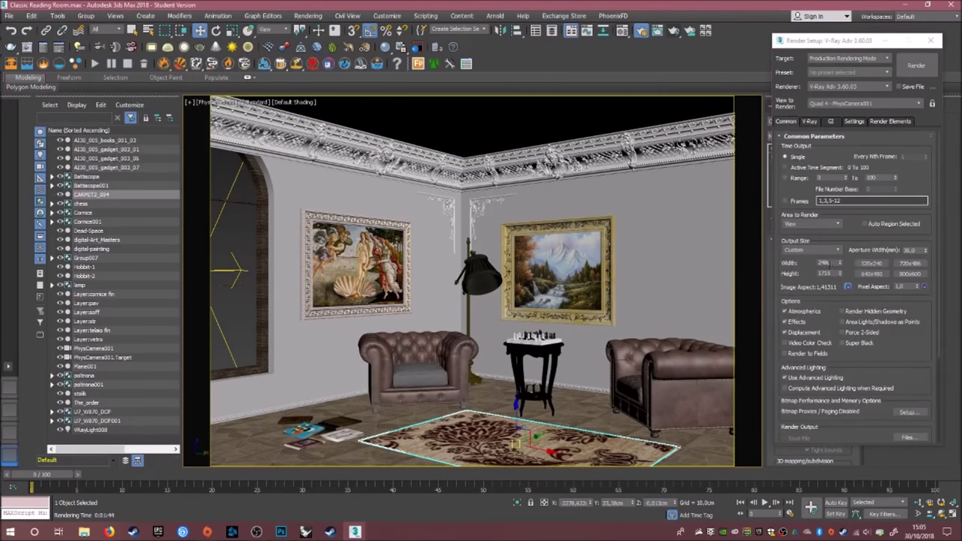
left_click(809, 121)
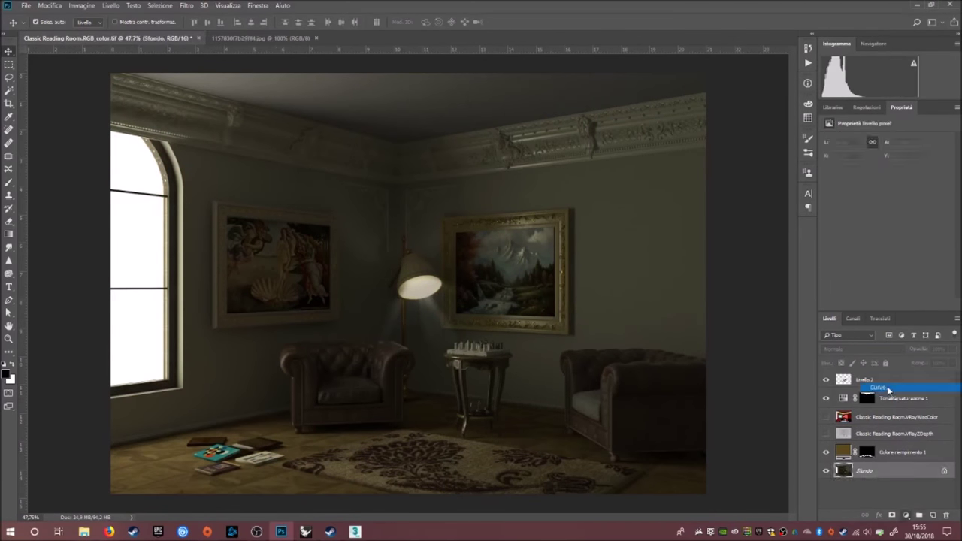
Place the Curve 1 adjustment above Sfondo and set up a large Sharpen brush
left_click_drag(889, 388, 886, 461)
left_click(8, 260)
left_click(42, 21)
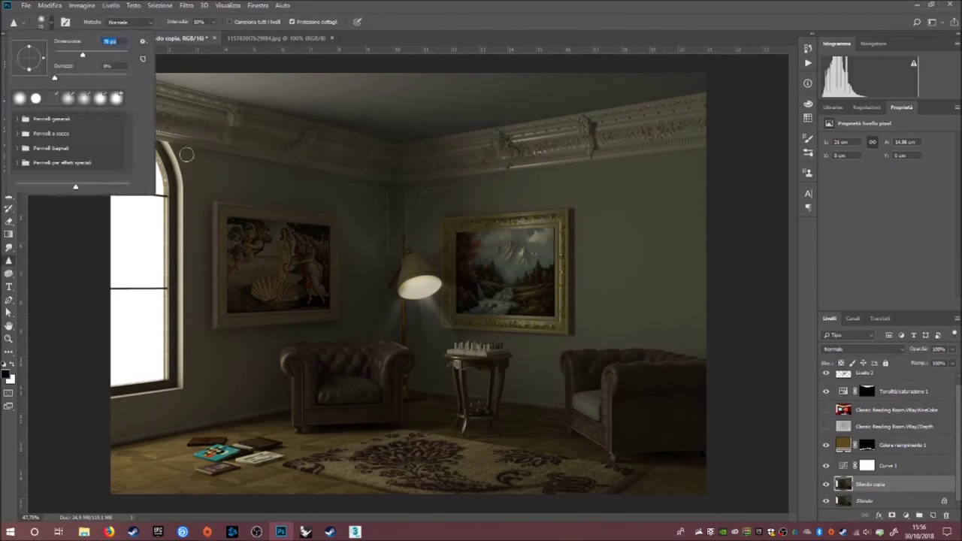
key("Return")
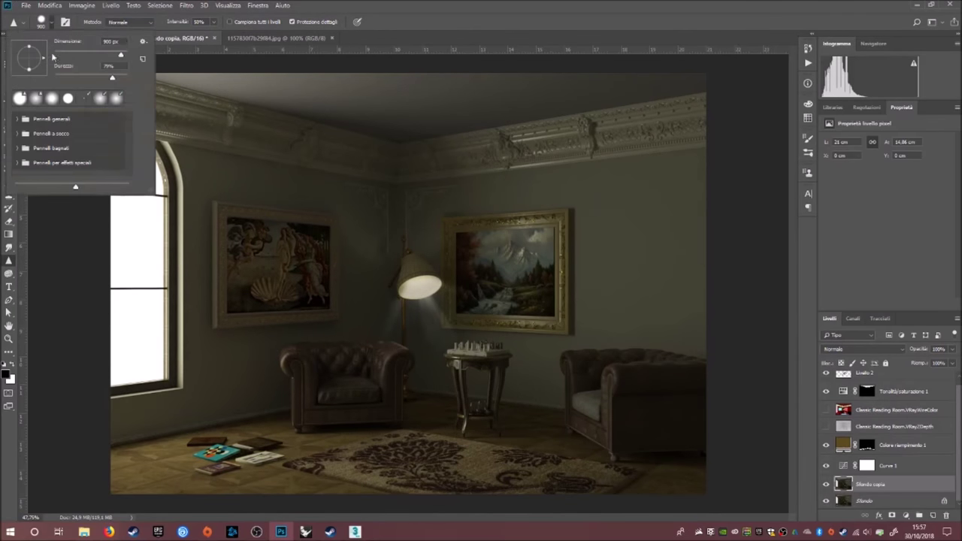